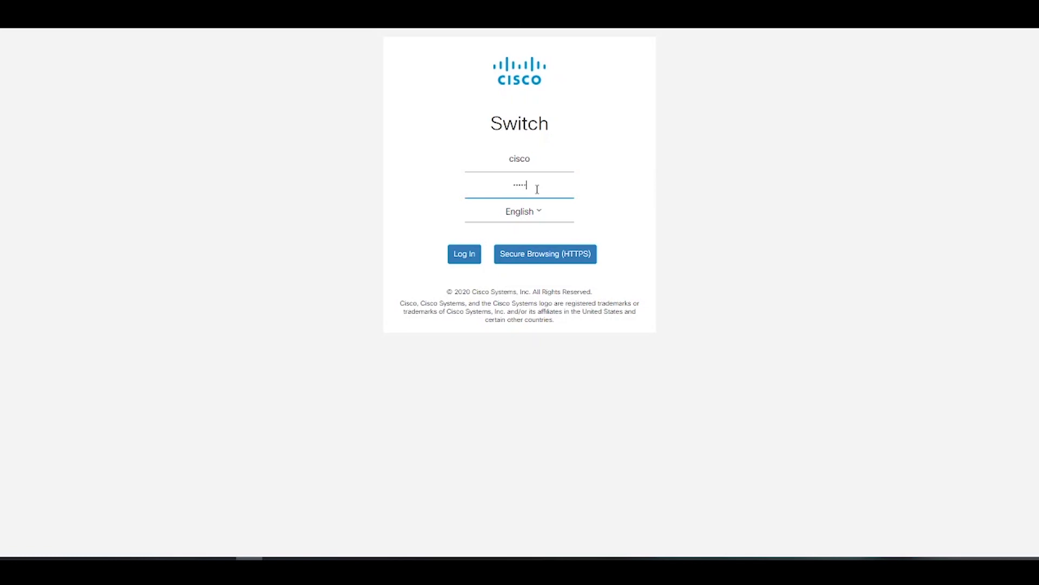
# - Log in to the switch and bring up the Dashboard page
pyautogui.click(476, 254)
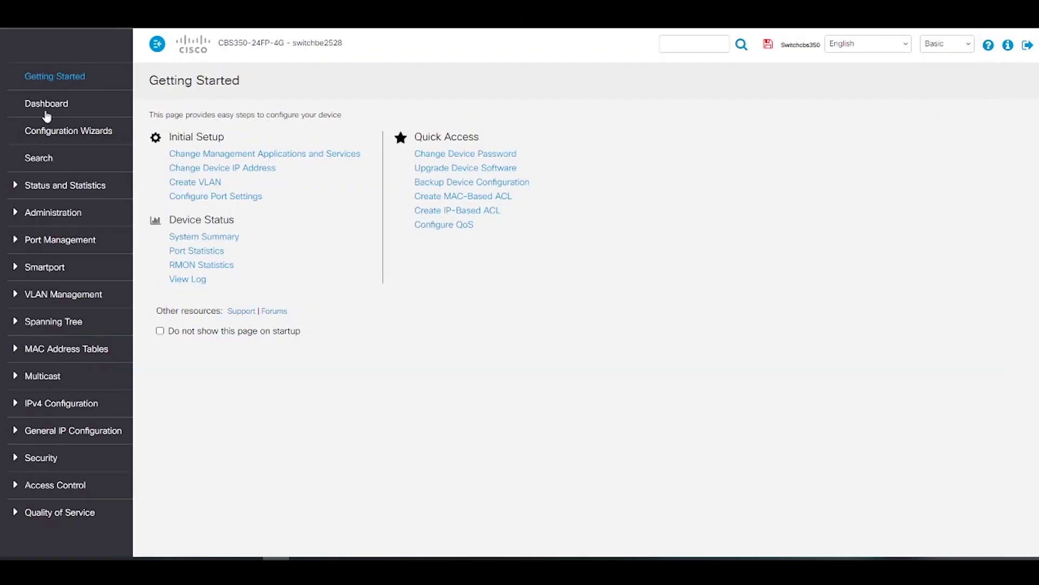
pyautogui.click(46, 112)
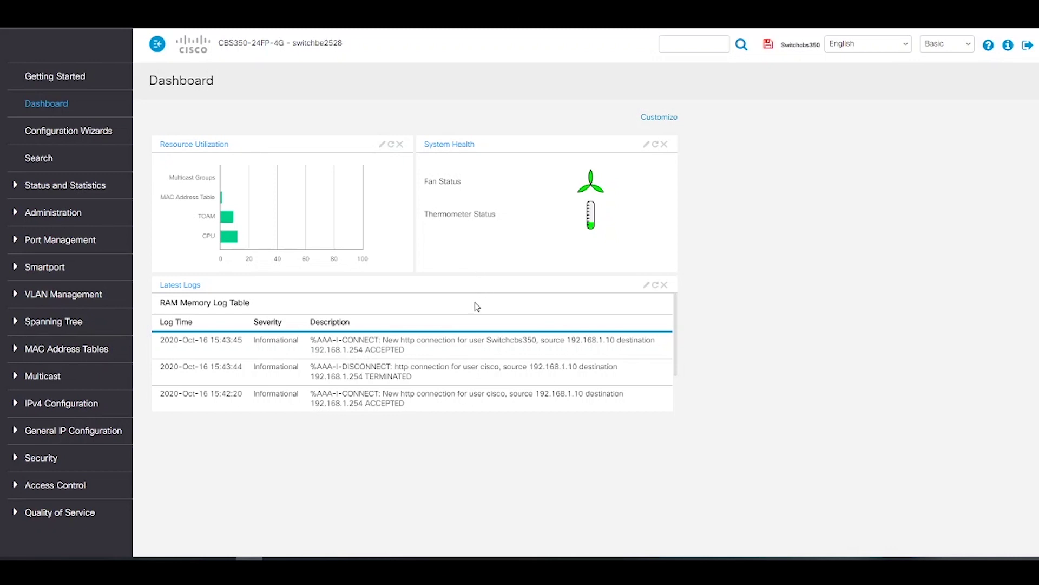
# - Switch the display mode to Advanced and open the Configuration Wizards page
pyautogui.scroll(-3, 612, 341)
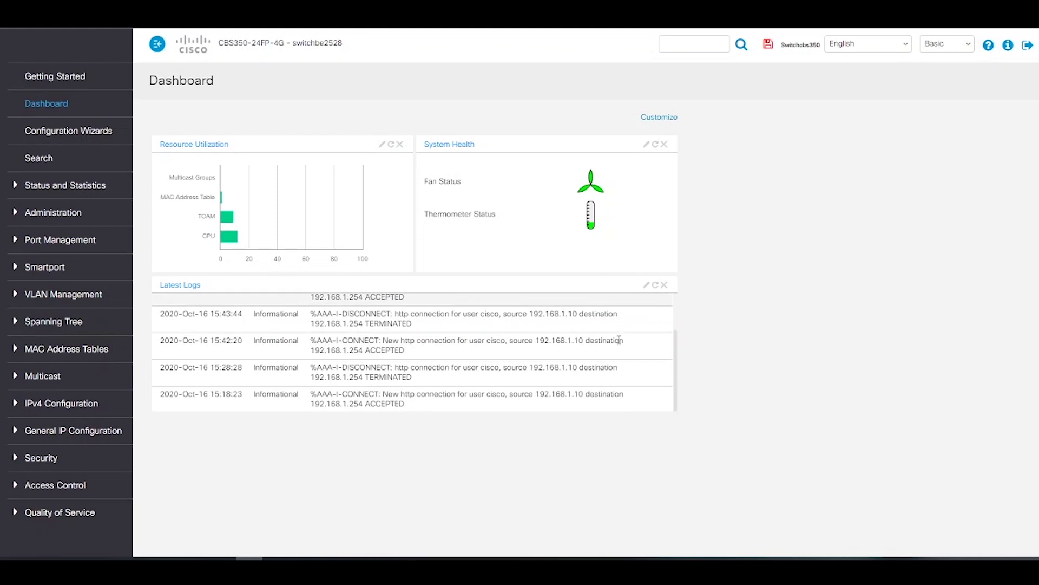
pyautogui.scroll(3, 616, 339)
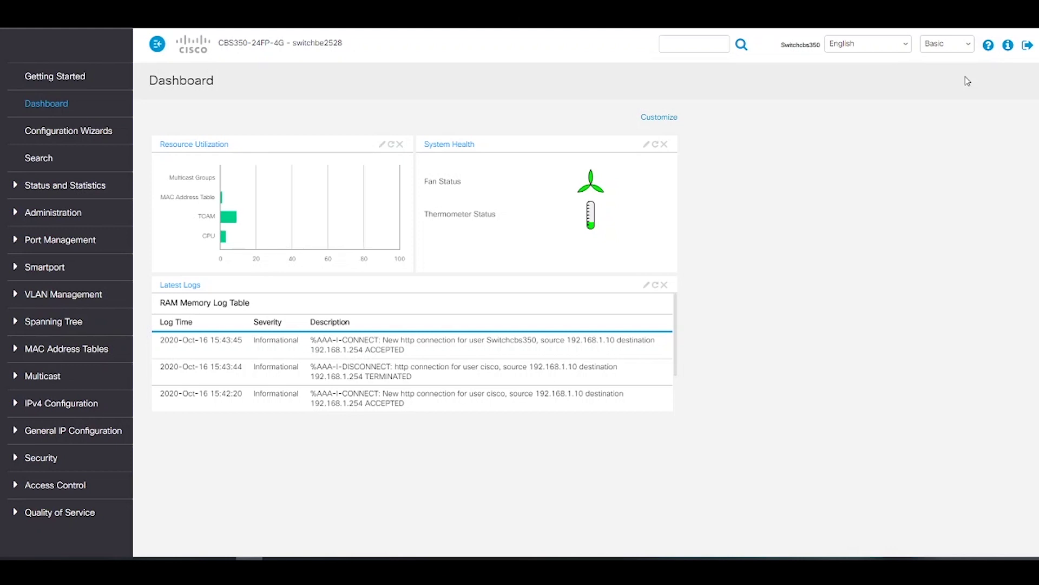
pyautogui.click(962, 44)
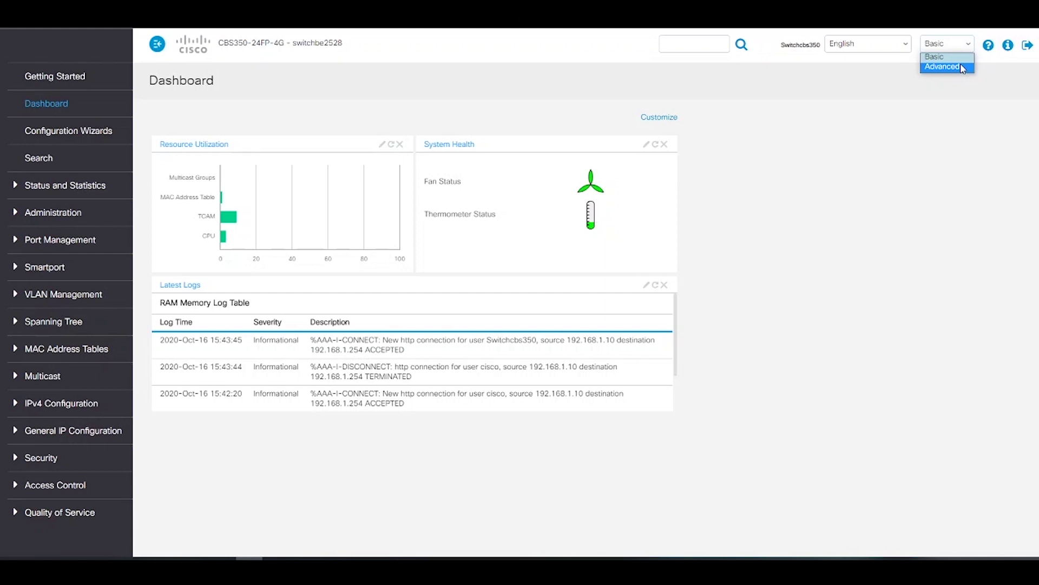
pyautogui.click(962, 67)
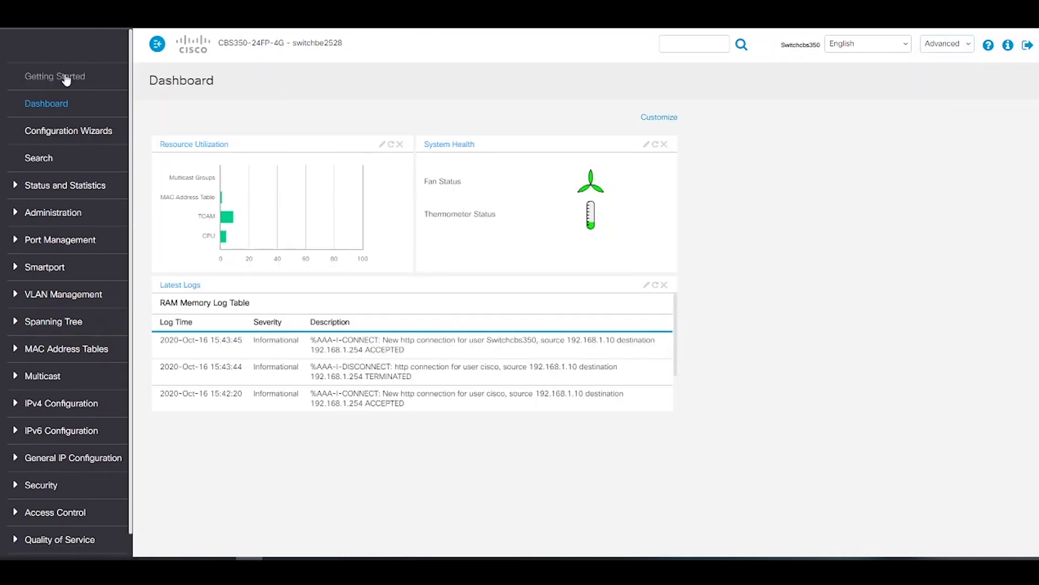
pyautogui.click(66, 77)
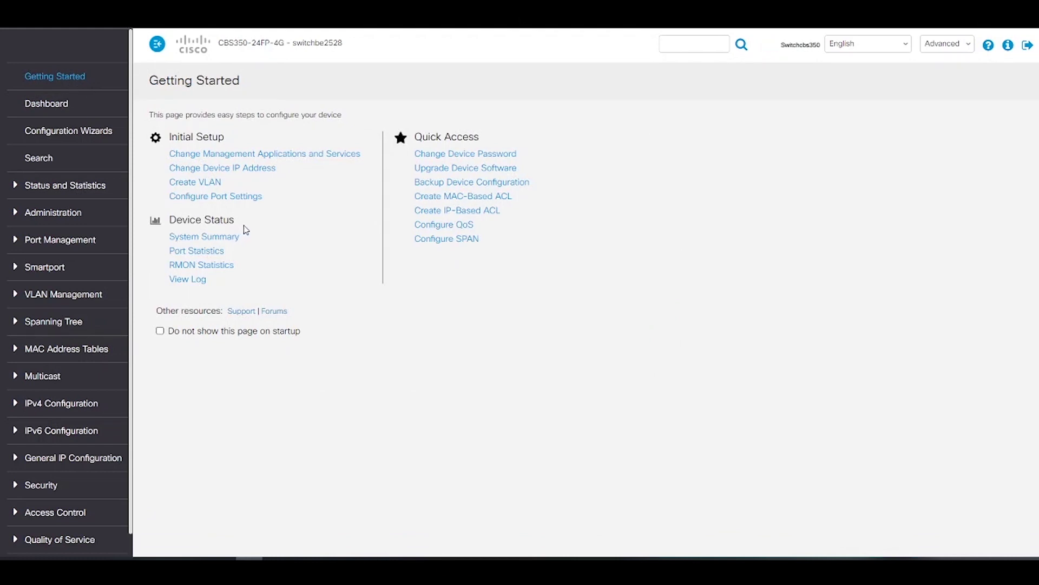
pyautogui.click(69, 135)
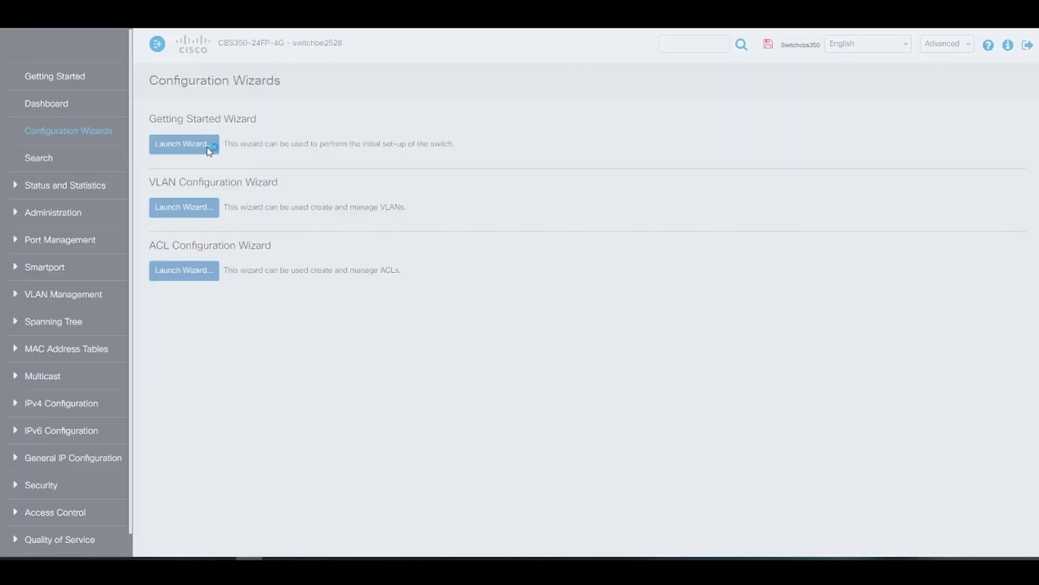
# - Launch the Getting Started Wizard and enter the user-defined host name CBS350A
pyautogui.click(209, 154)
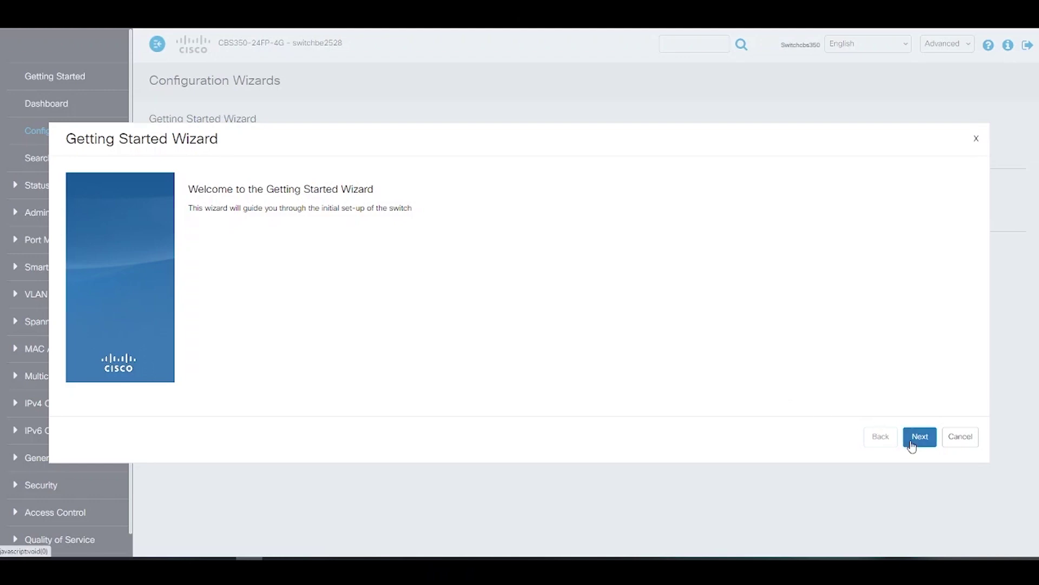
pyautogui.click(912, 446)
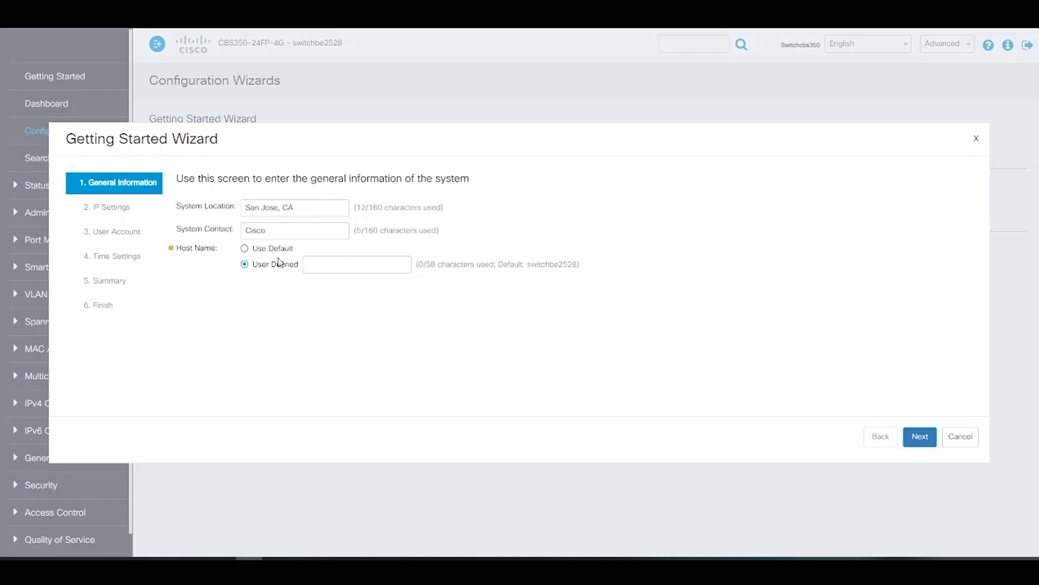
pyautogui.click(346, 266)
pyautogui.write('CBS350')
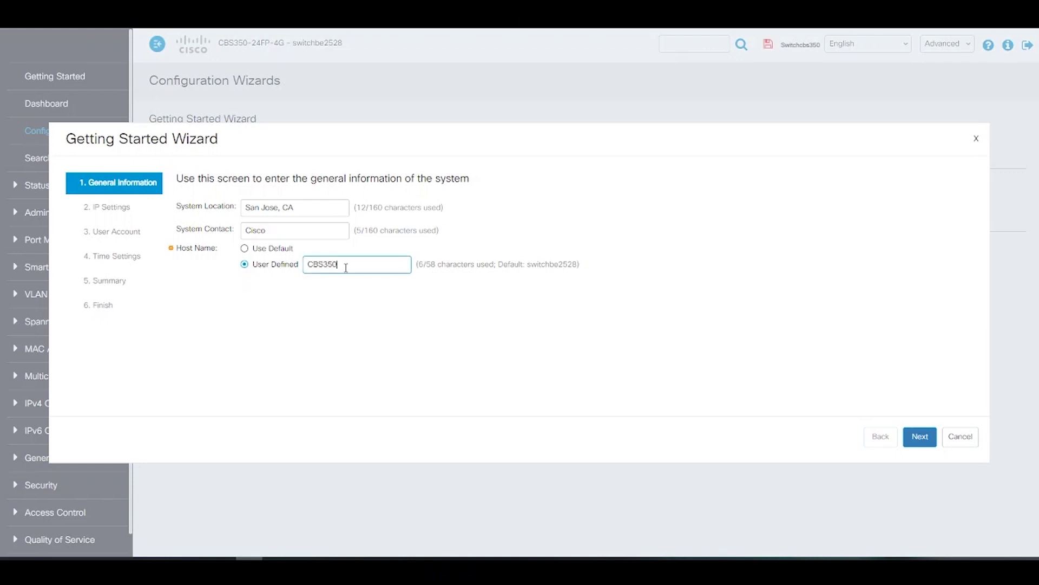
pyautogui.write('A')
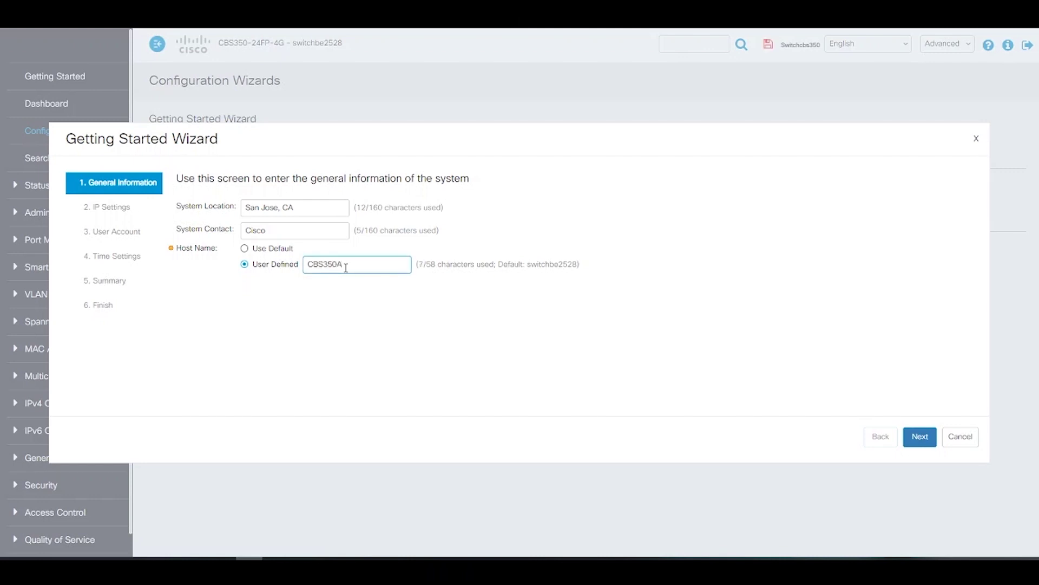
# - Leave the IP, user account and time settings unchanged and apply the wizard
pyautogui.click(921, 437)
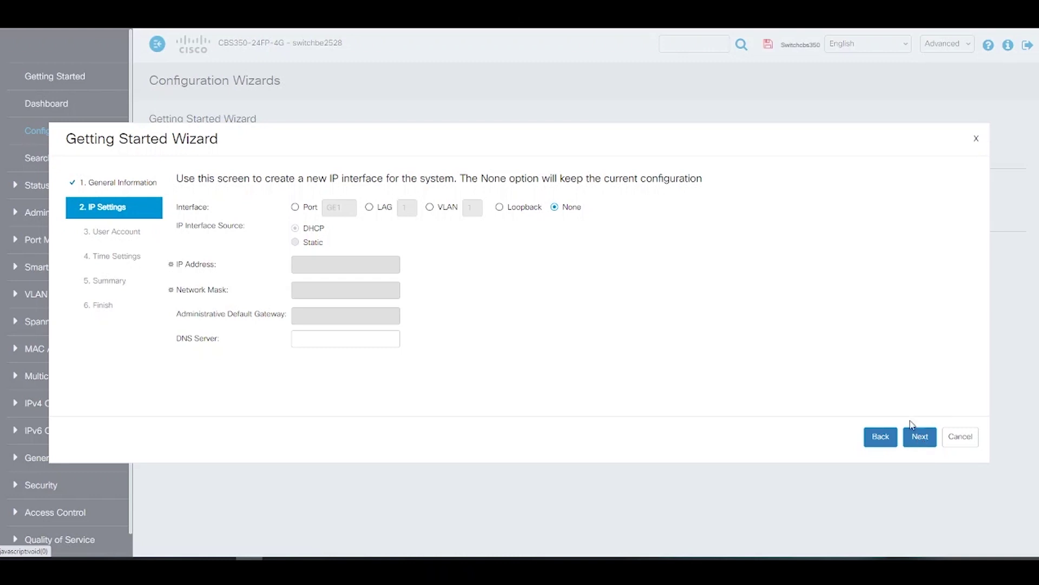
pyautogui.click(920, 437)
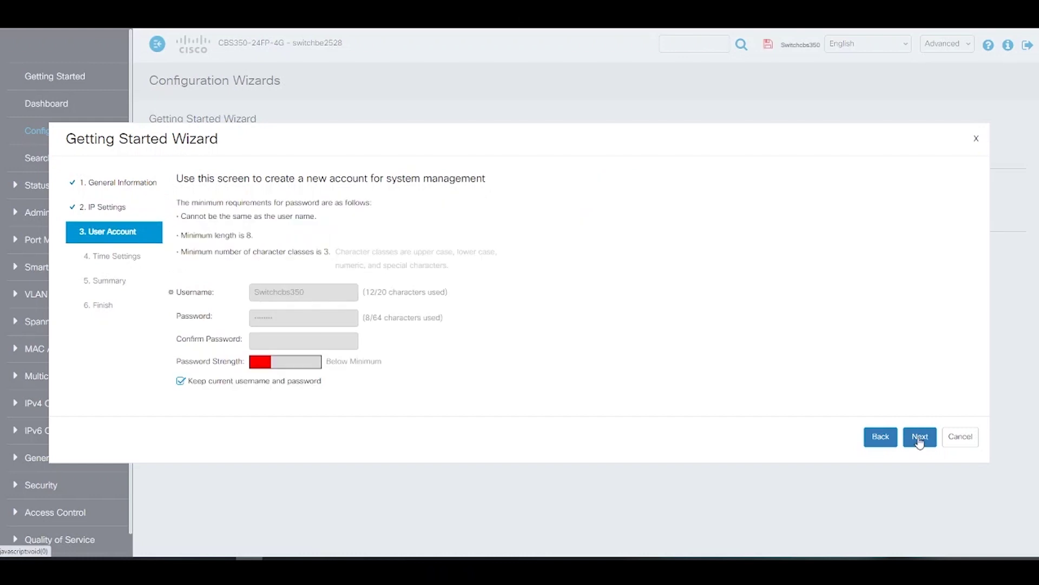
pyautogui.click(919, 440)
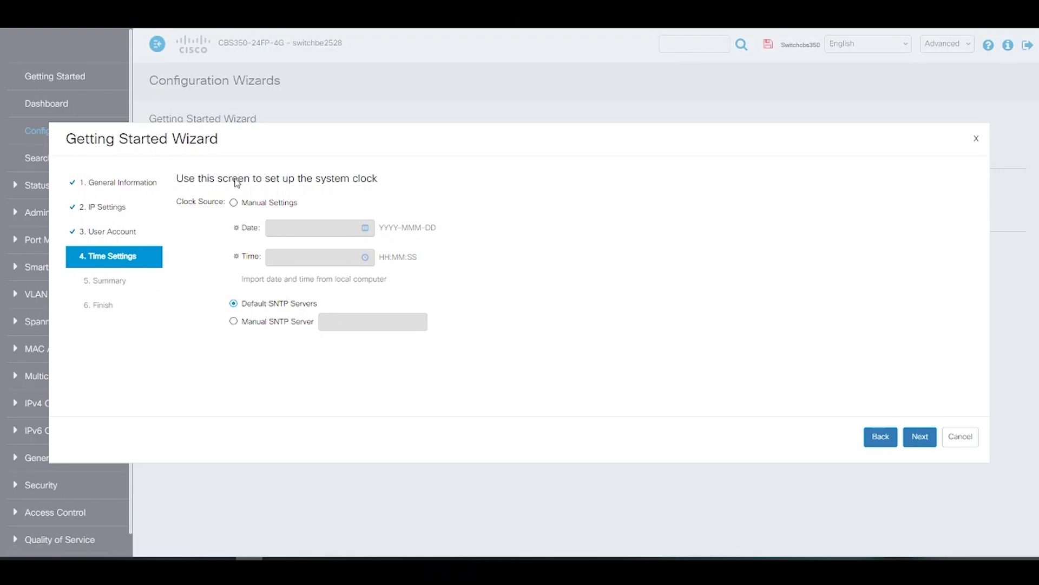
pyautogui.click(236, 207)
pyautogui.click(317, 281)
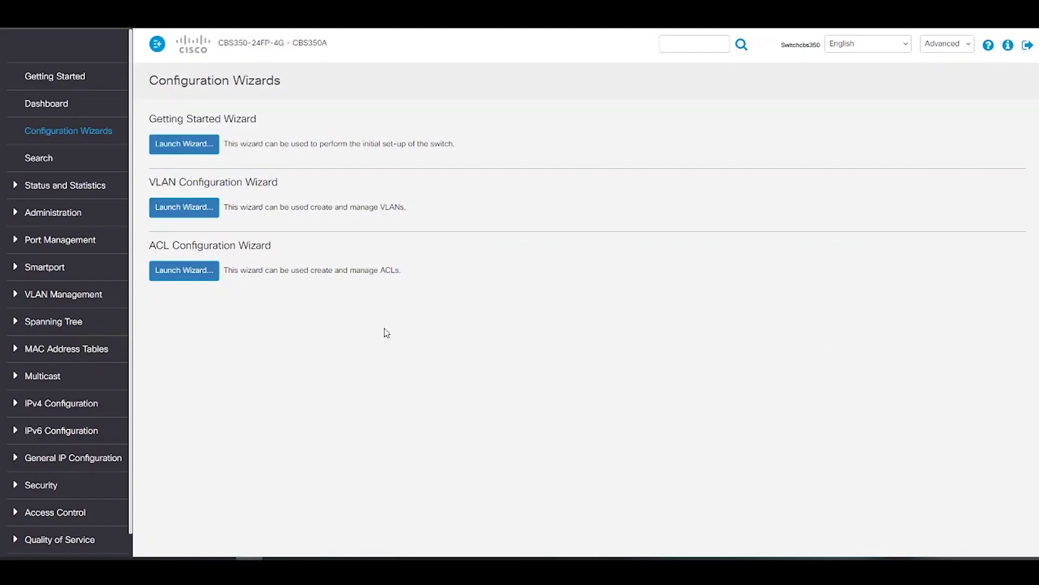
# - Start the VLAN Configuration Wizard and make GE1 the trunk interface
pyautogui.click(200, 211)
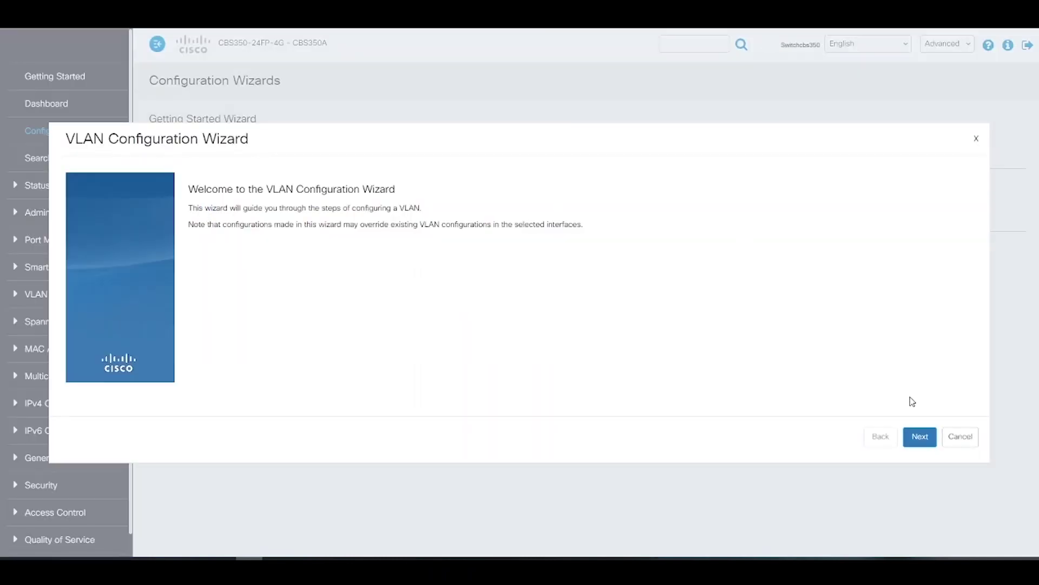
pyautogui.click(919, 437)
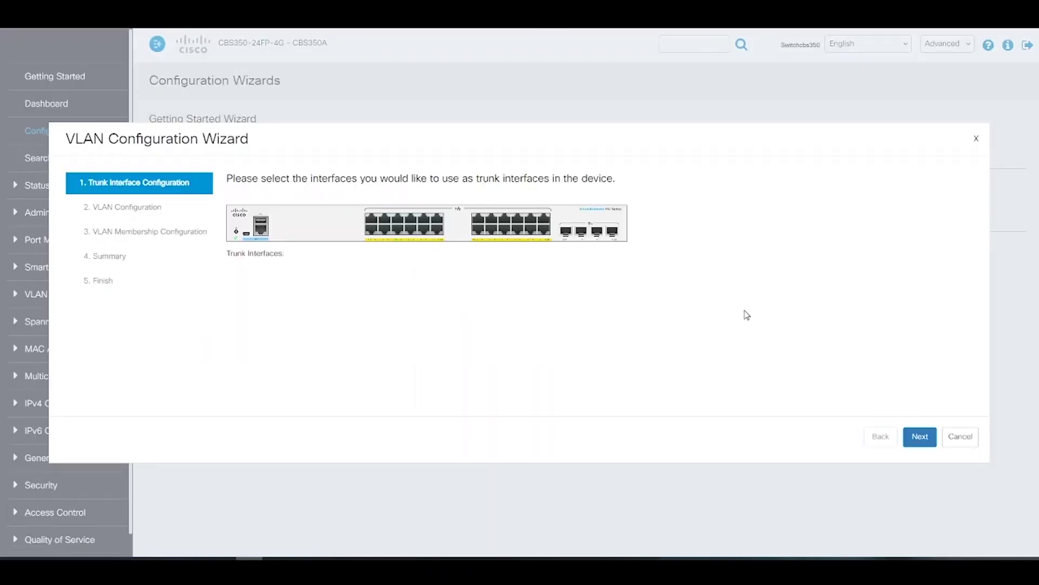
pyautogui.click(372, 224)
pyautogui.click(919, 439)
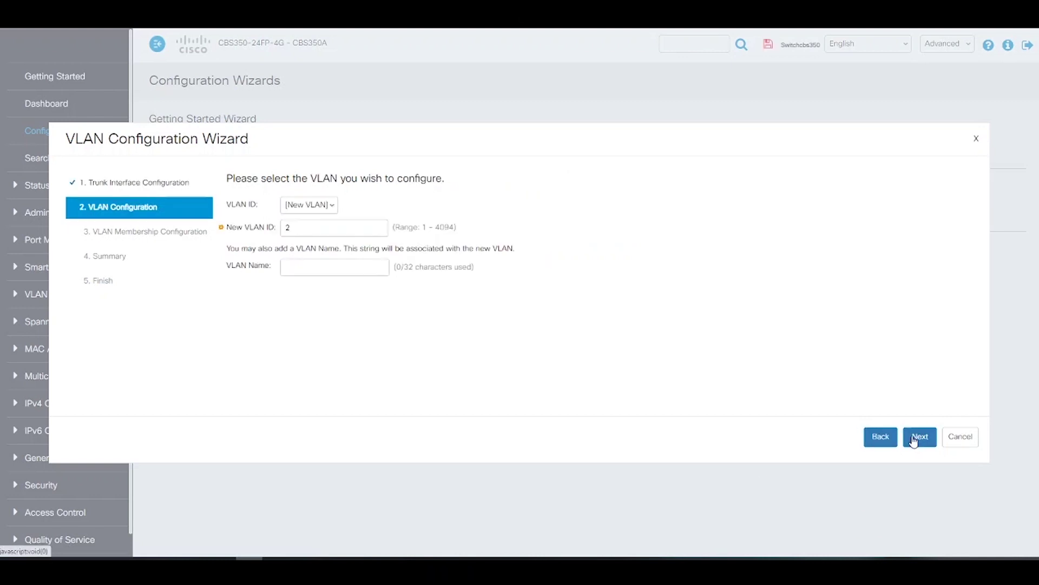
# - Set the new VLAN ID to 20 and name it Admin
pyautogui.click(353, 233)
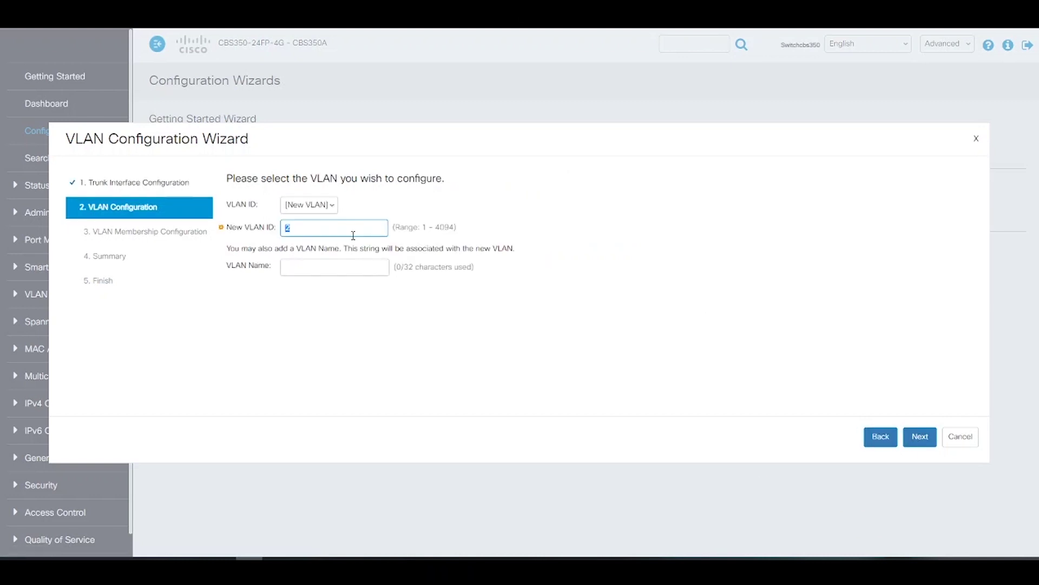
pyautogui.press('BackSpace')
pyautogui.write('20')
pyautogui.click(336, 263)
pyautogui.write('A')
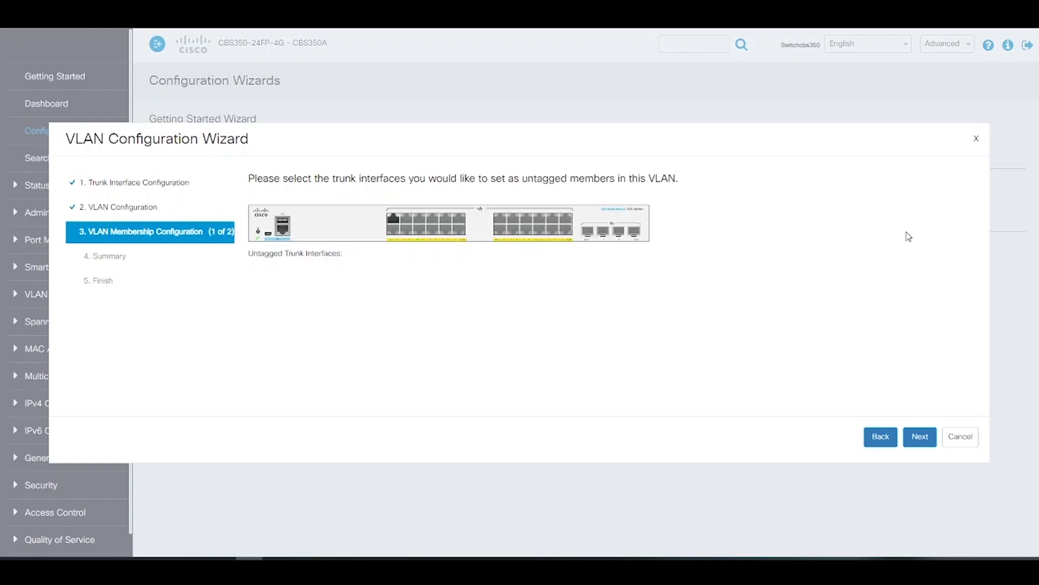
pyautogui.click(920, 437)
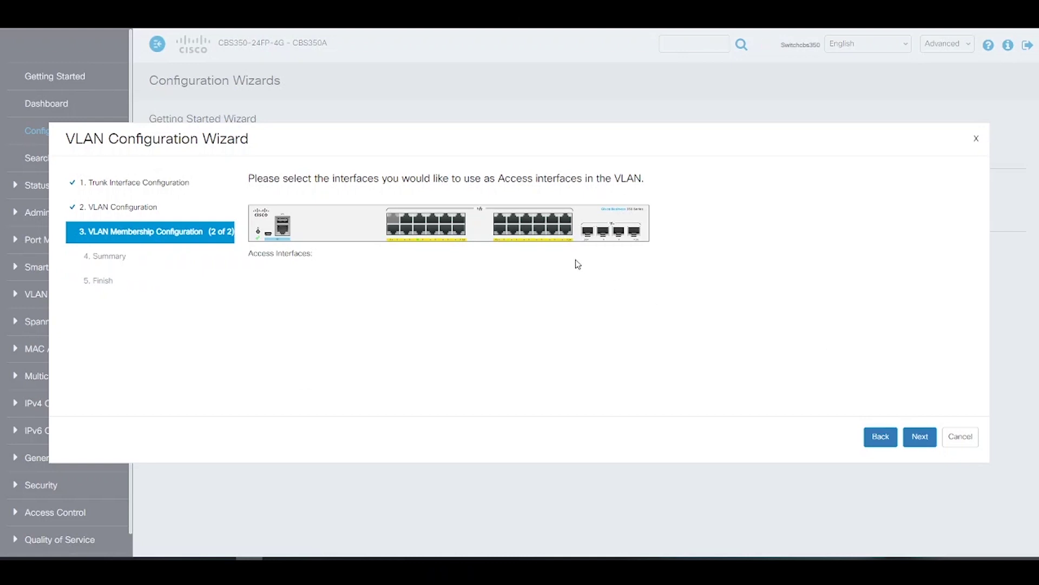
# - Assign GE13, GE14, GE15 and GE16 as access ports and apply the VLAN configuration
pyautogui.click(501, 217)
pyautogui.click(501, 232)
pyautogui.click(513, 221)
pyautogui.click(513, 231)
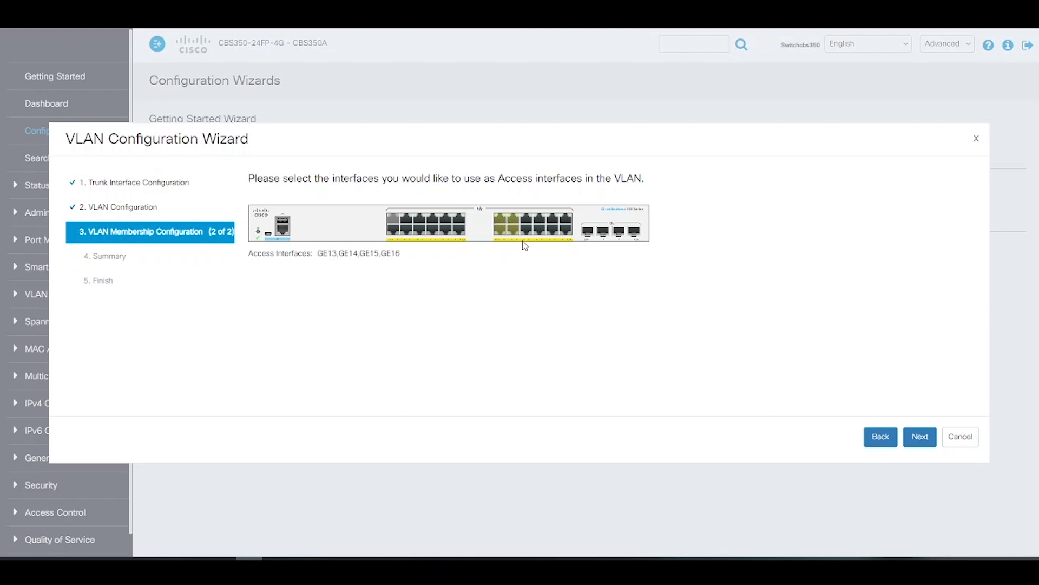
pyautogui.click(920, 436)
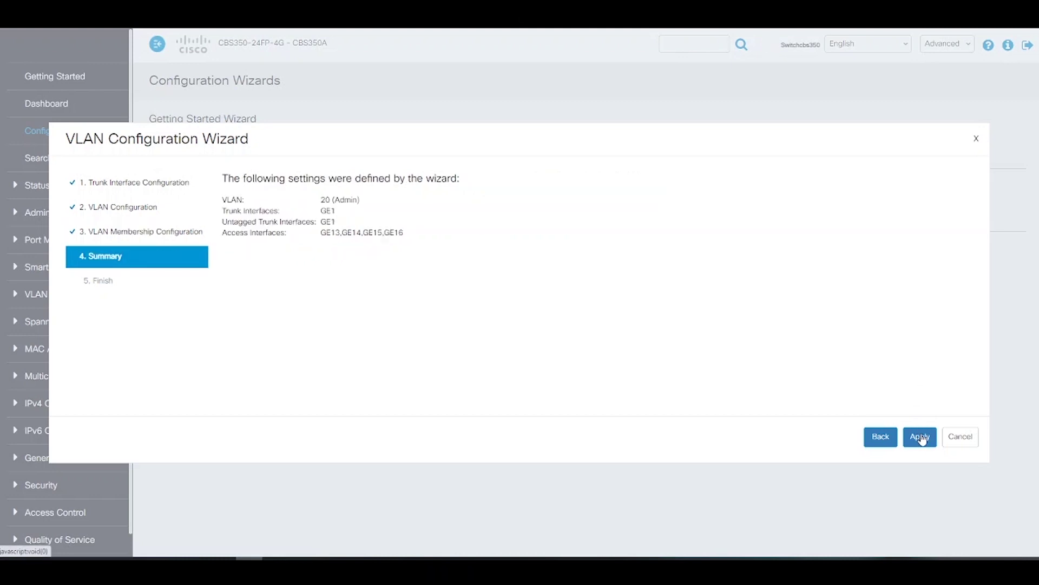
pyautogui.click(922, 438)
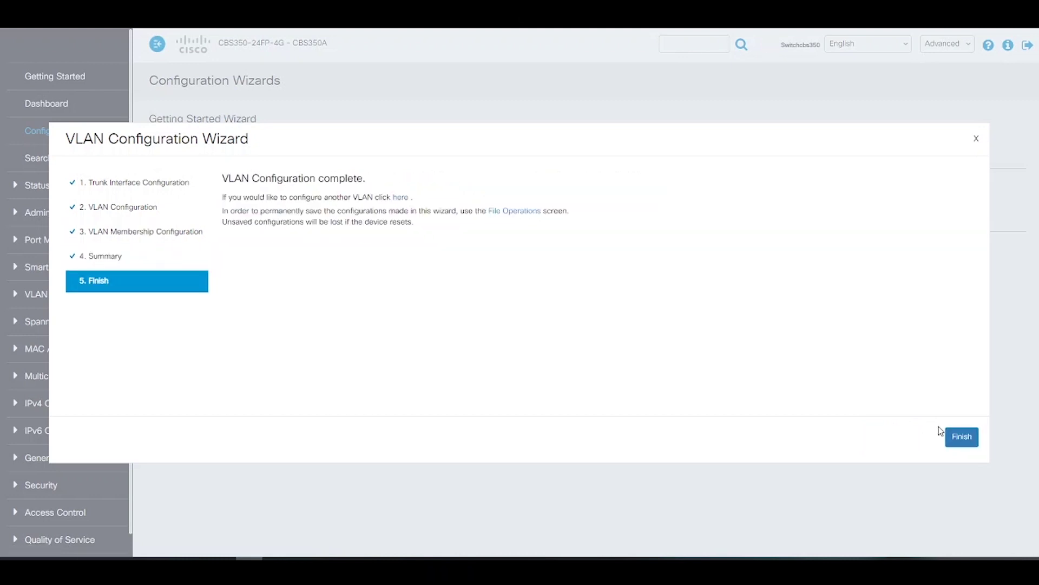
pyautogui.click(950, 437)
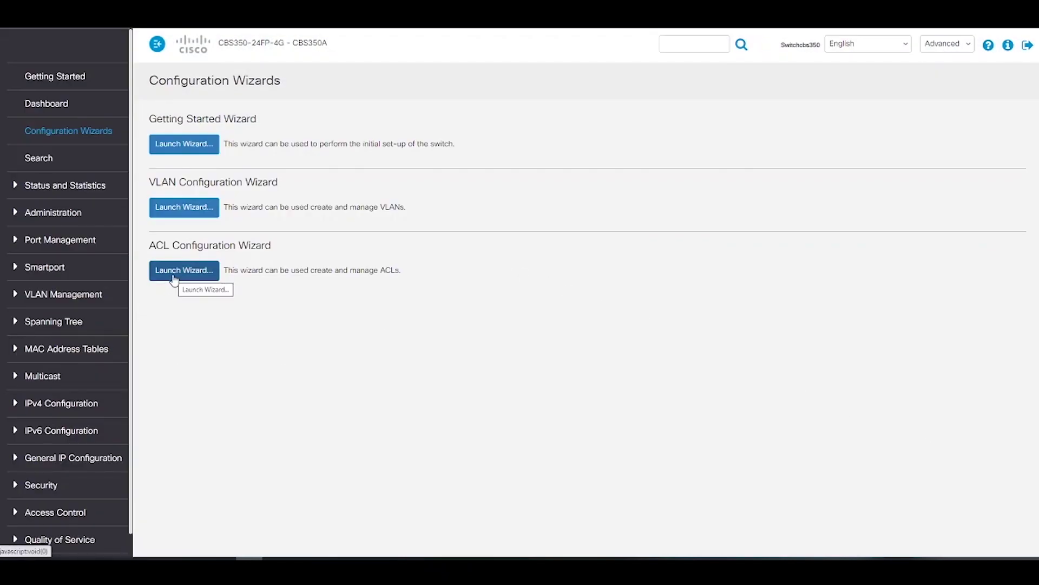
# - Browse System Settings, Firmware Operations and File Operations, ending on System Log's Log Settings
pyautogui.click(83, 216)
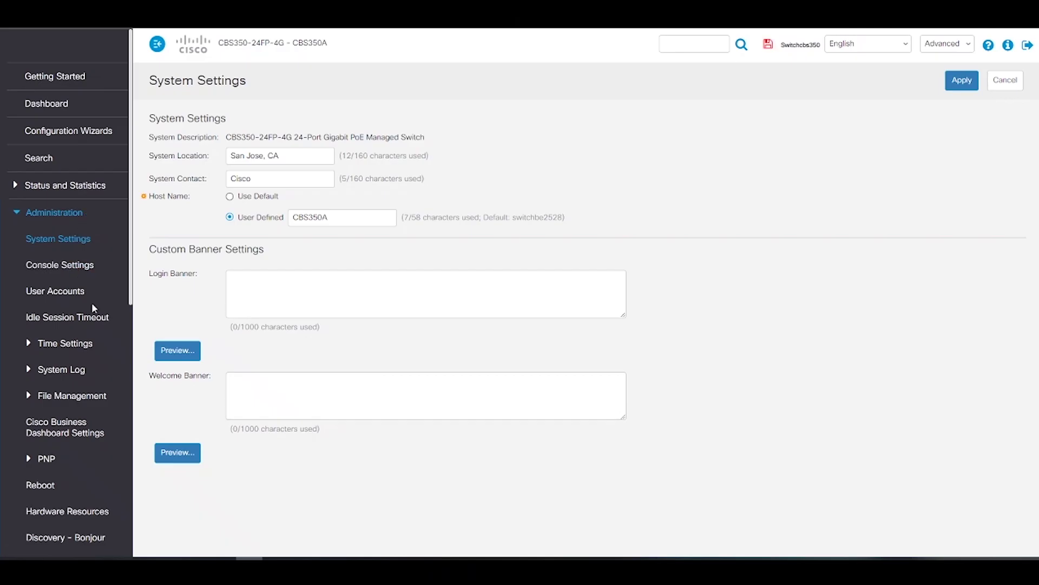
pyautogui.click(88, 407)
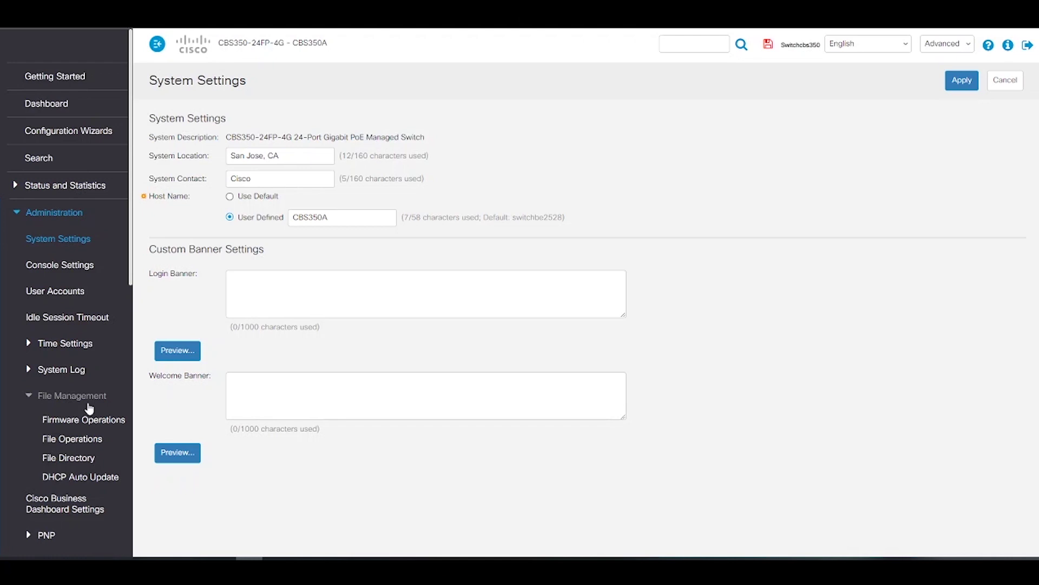
pyautogui.scroll(-1, 90, 409)
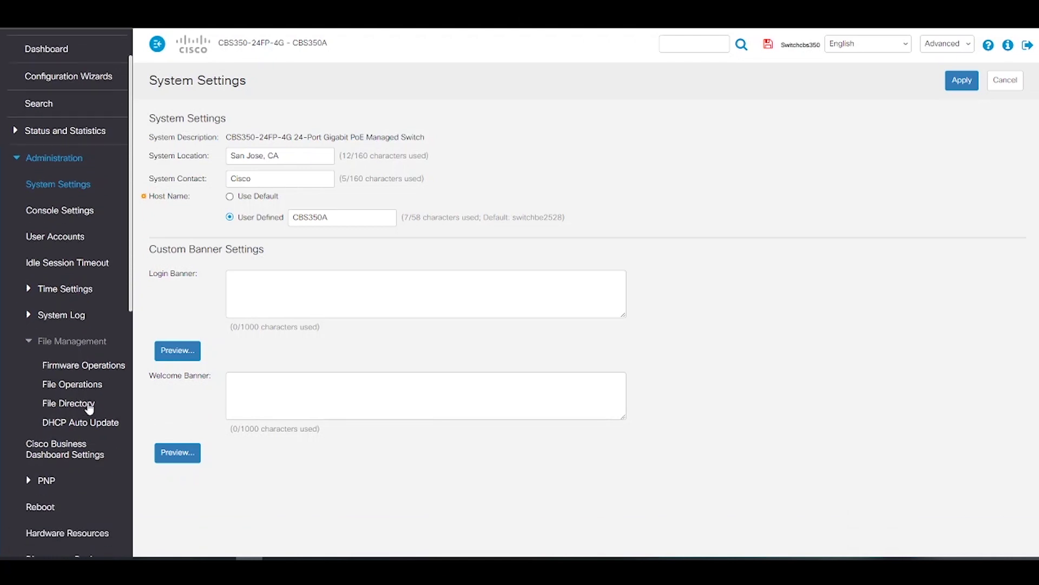
pyautogui.click(93, 368)
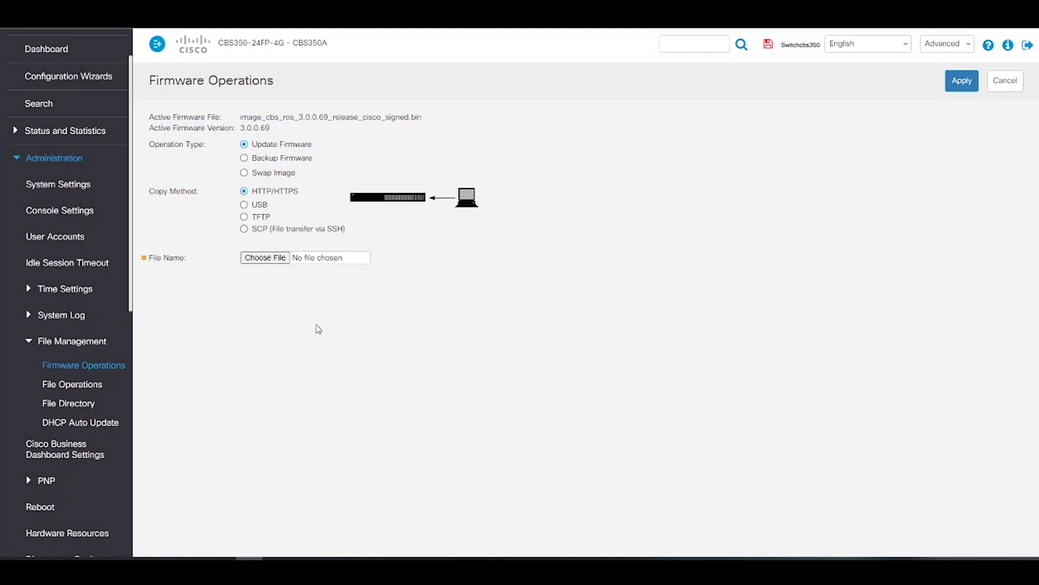
pyautogui.click(64, 382)
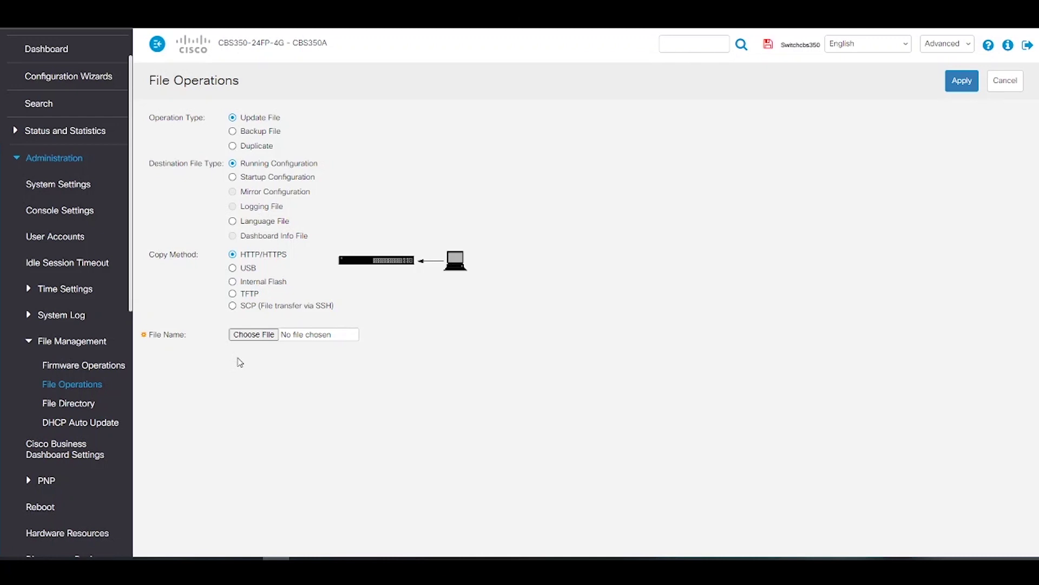
pyautogui.click(62, 315)
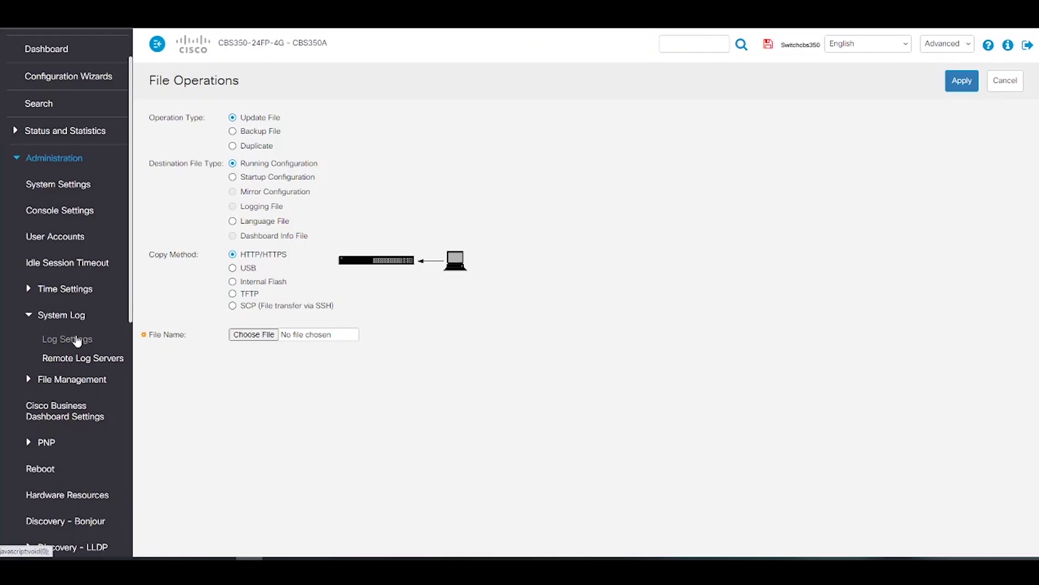
pyautogui.click(77, 338)
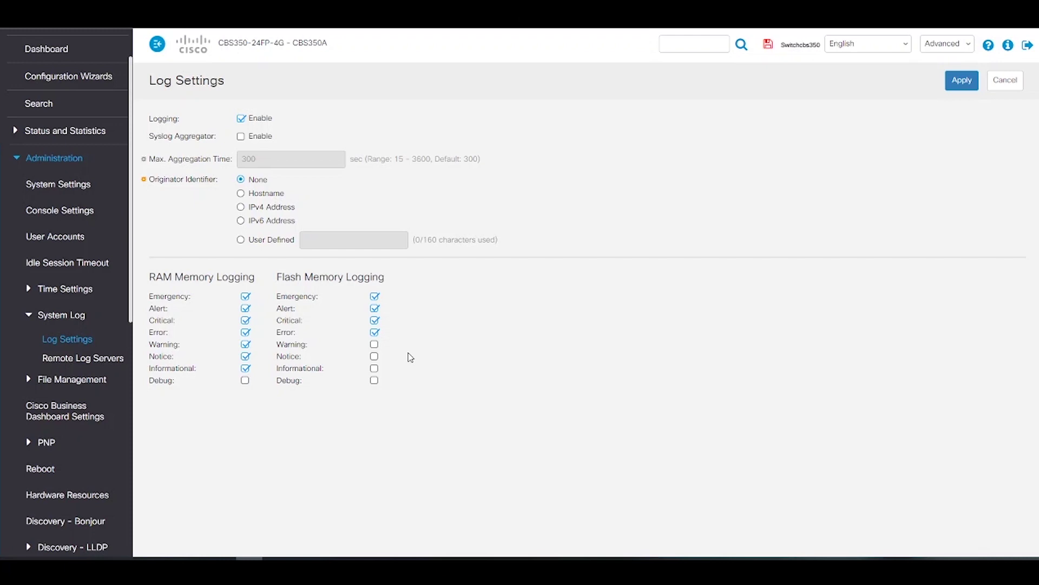
# - Open the Remote Log Servers page, which shows no servers configured
pyautogui.click(80, 362)
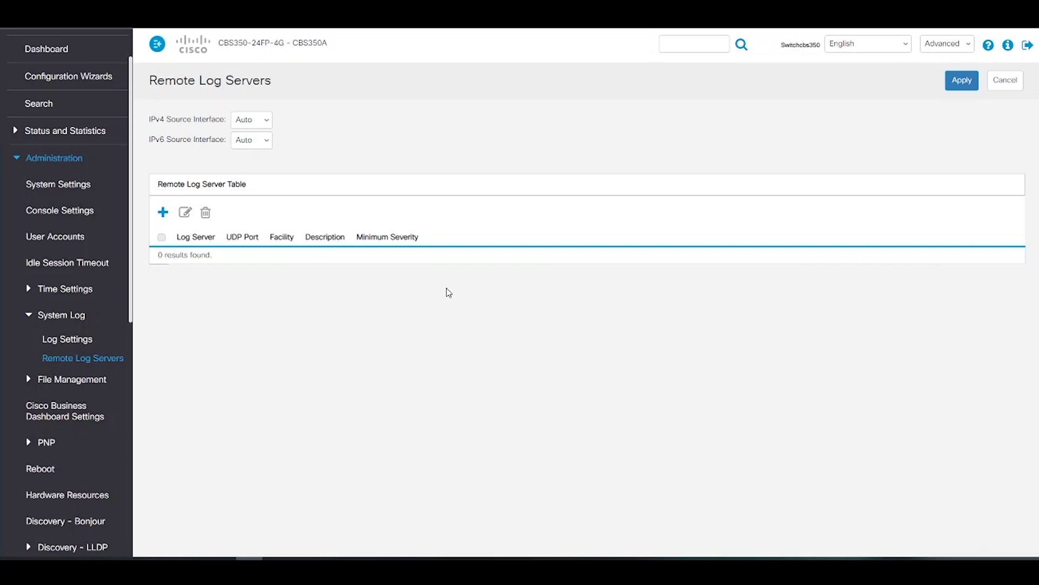
# - Open the Ping diagnostics page from further down the sidebar
pyautogui.scroll(-4, 38, 412)
pyautogui.click(37, 411)
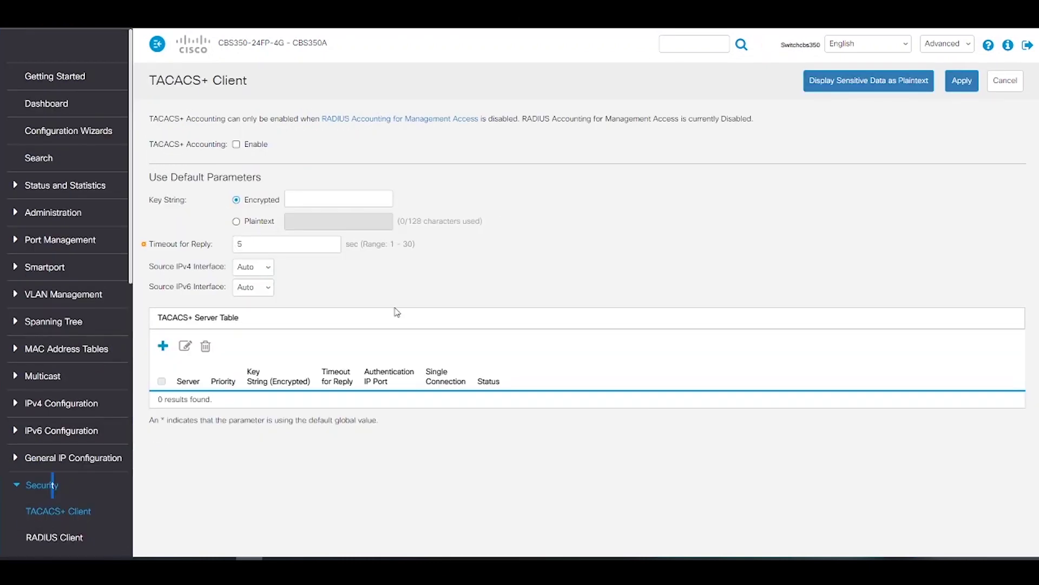
# - Open SSL Server Authentication Settings, listing the two auto-generated certificates
pyautogui.scroll(-5, 124, 492)
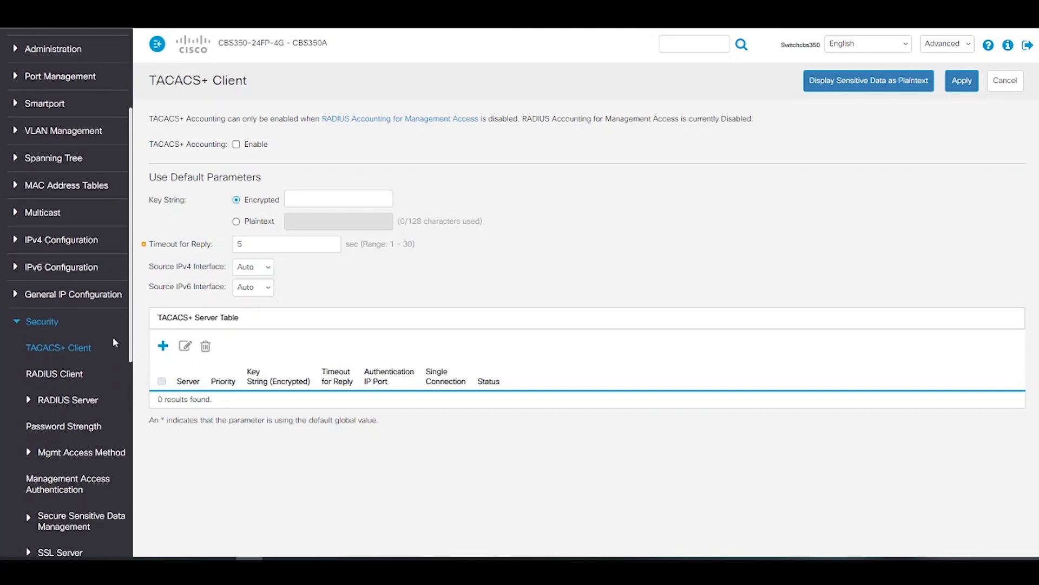
pyautogui.scroll(-2, 114, 340)
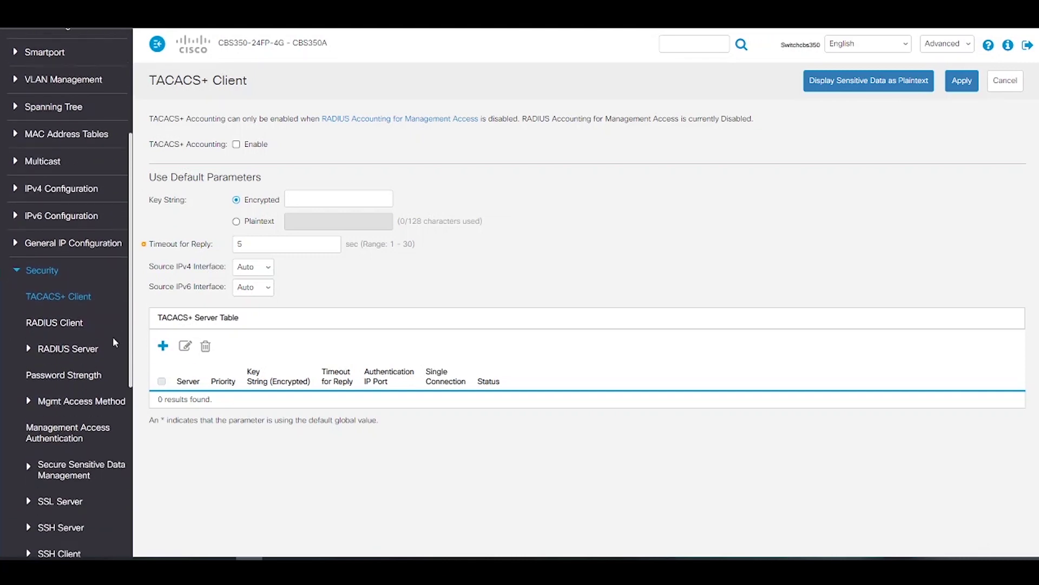
pyautogui.scroll(-2, 114, 340)
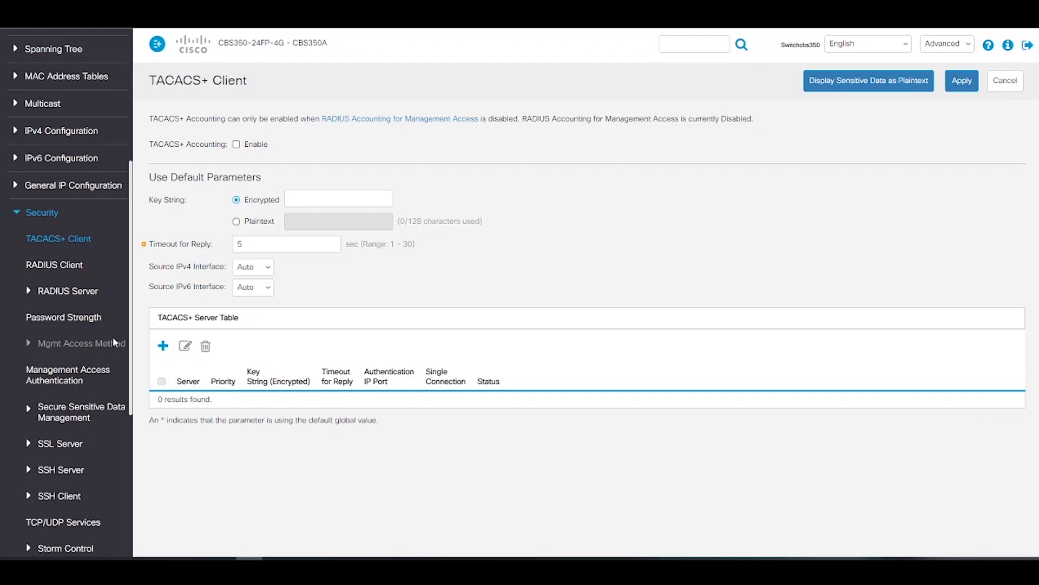
pyautogui.scroll(-6, 113, 337)
pyautogui.click(59, 270)
pyautogui.scroll(-1, 105, 310)
pyautogui.scroll(-2, 106, 310)
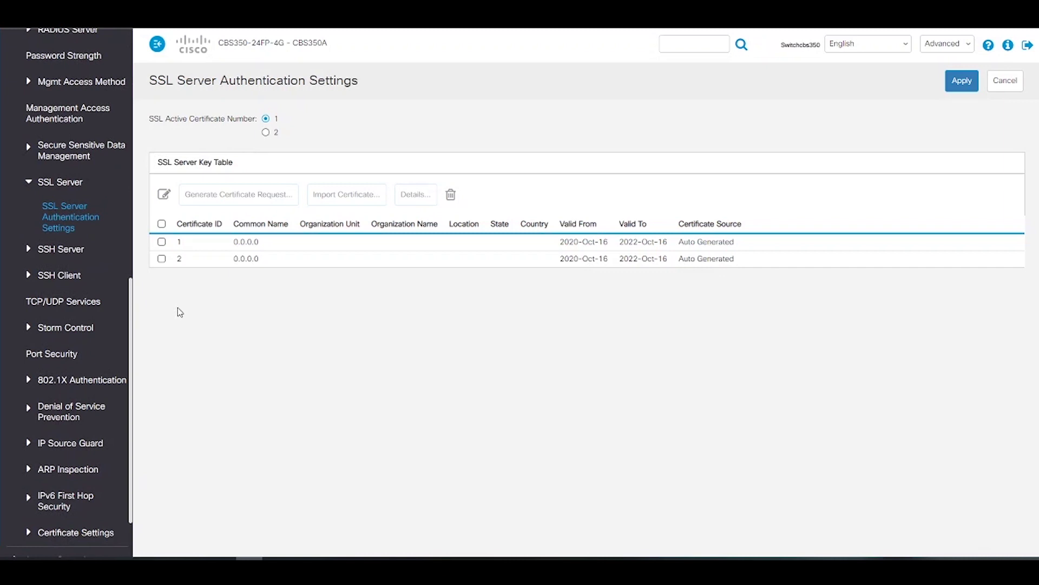
# - Expand 802.1X Authentication and review its Properties page
pyautogui.scroll(-3, 108, 314)
pyautogui.click(110, 313)
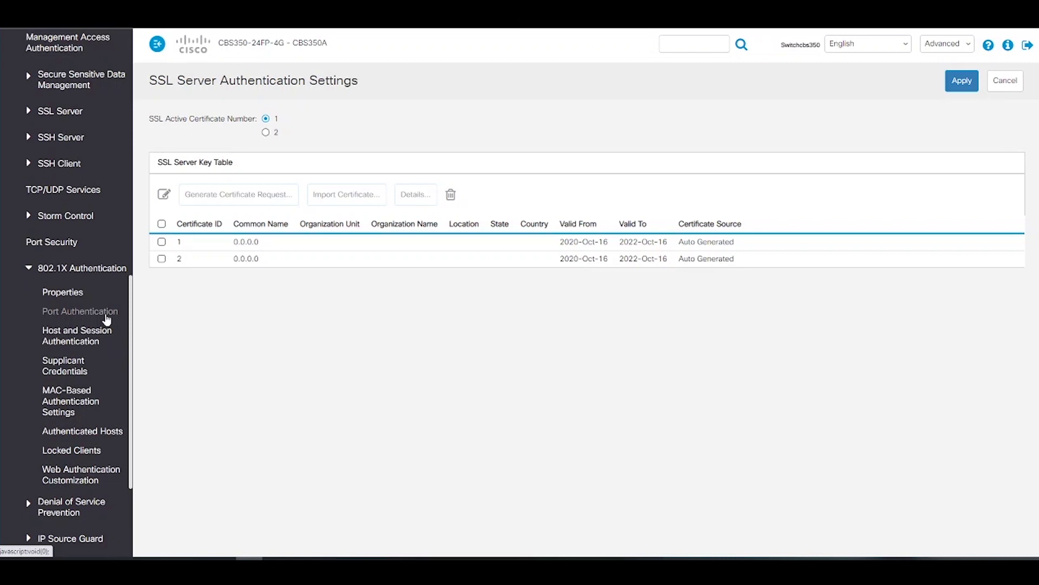
pyautogui.click(76, 295)
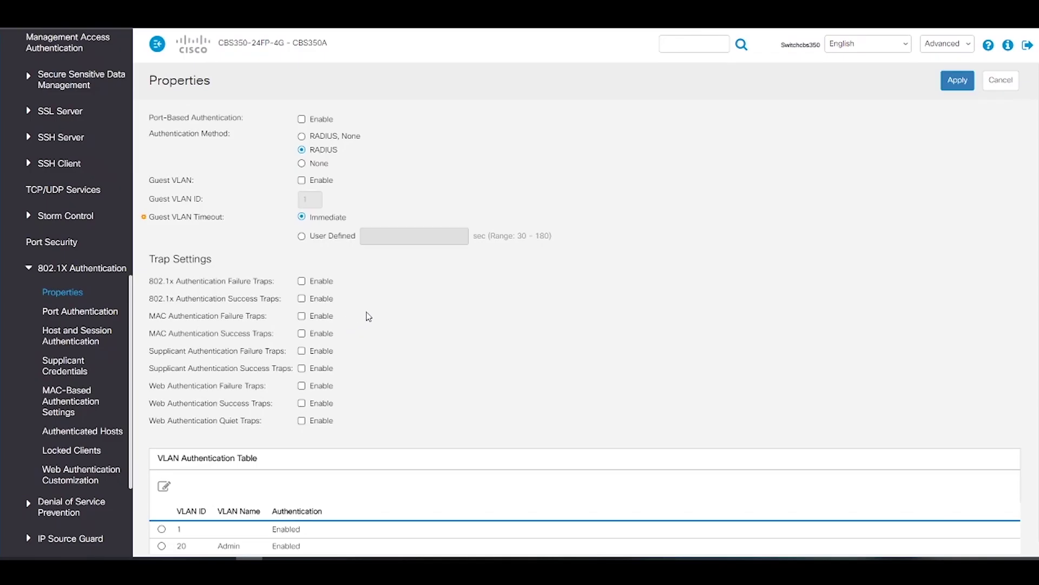
pyautogui.scroll(-1, 392, 309)
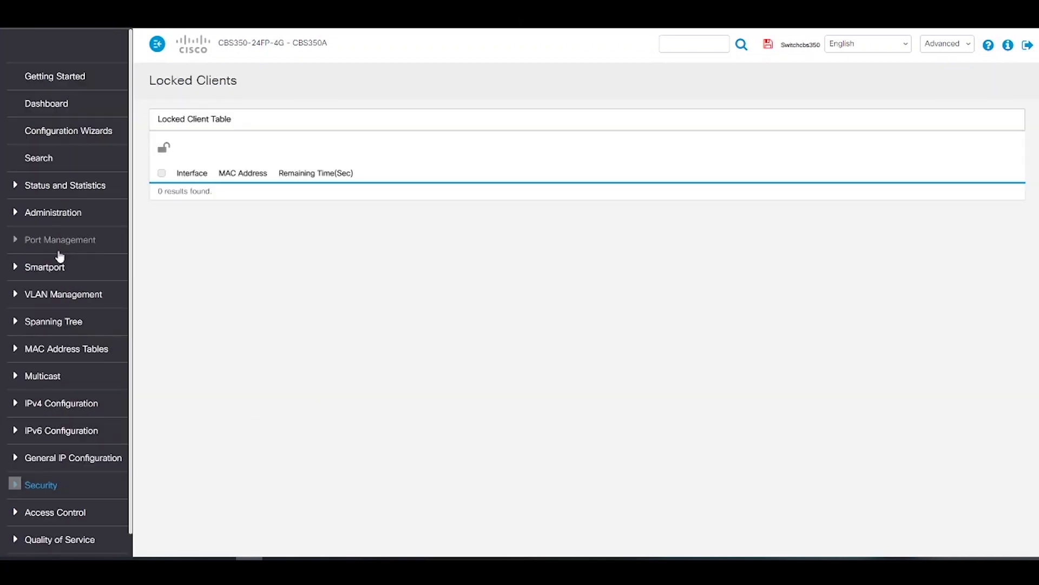
# - View Port Settings, then PoE Properties showing Class Limit mode and 370 W nominal power
pyautogui.click(51, 243)
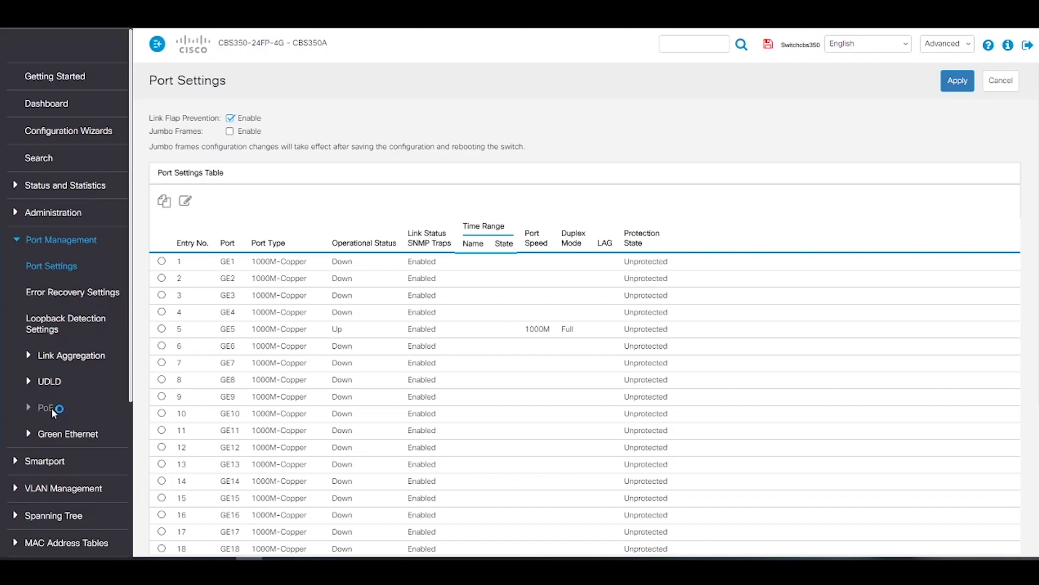
pyautogui.click(48, 409)
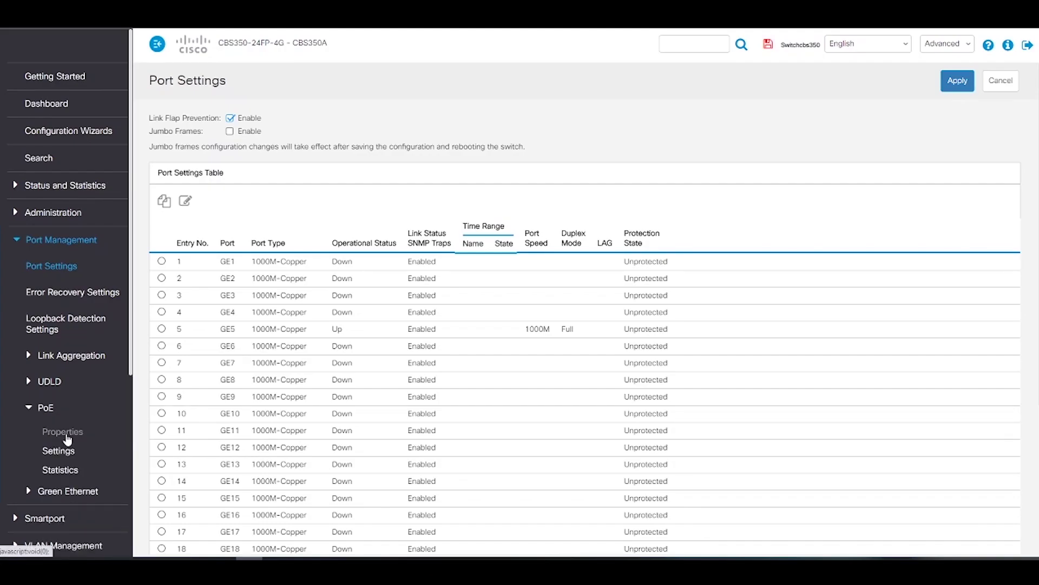
pyautogui.click(62, 432)
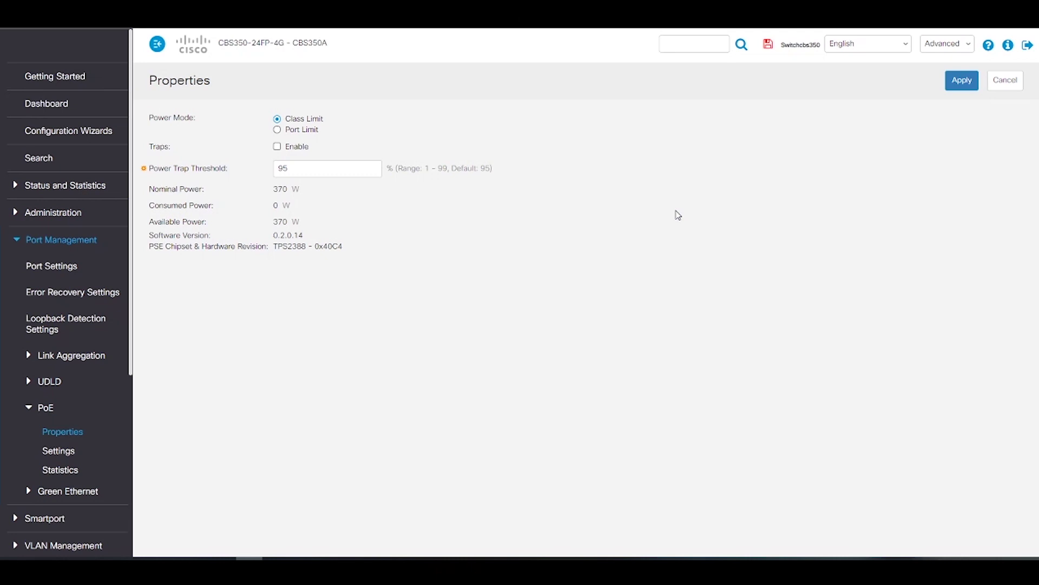